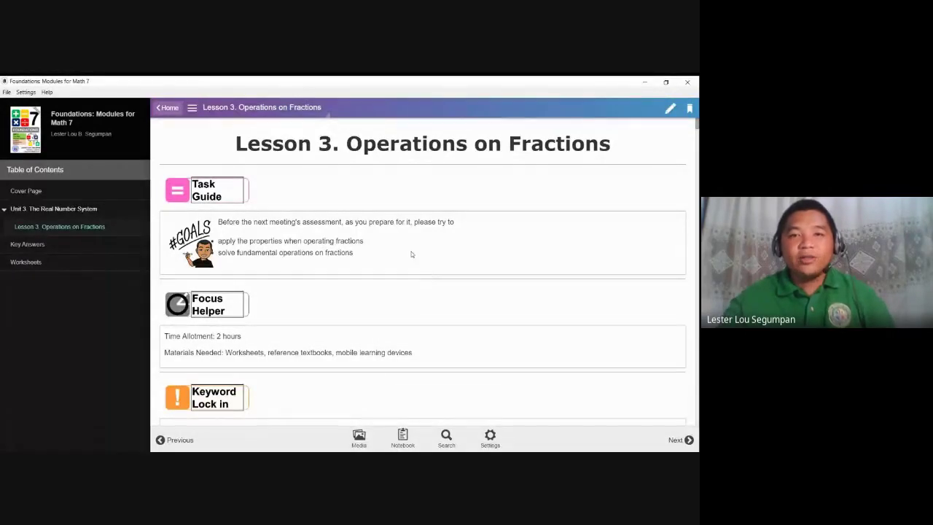
Scroll the Math 7 lesson down to the Practice Exercises C multiplication problems
{"action": "scroll", "coordinate": [388, 267], "scroll_direction": "down", "scroll_amount": 3}
{"action": "scroll", "coordinate": [388, 268], "scroll_direction": "down", "scroll_amount": 15}
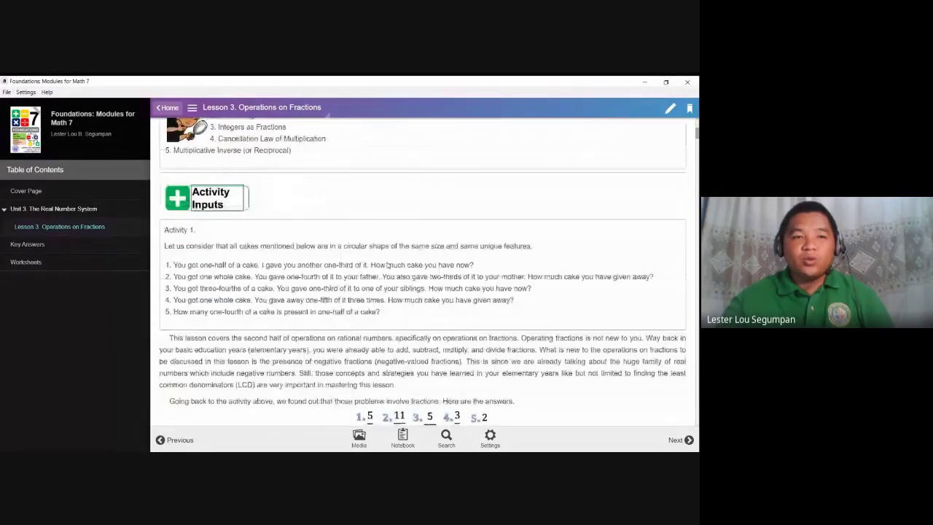
{"action": "scroll", "coordinate": [388, 265], "scroll_direction": "down", "scroll_amount": 15}
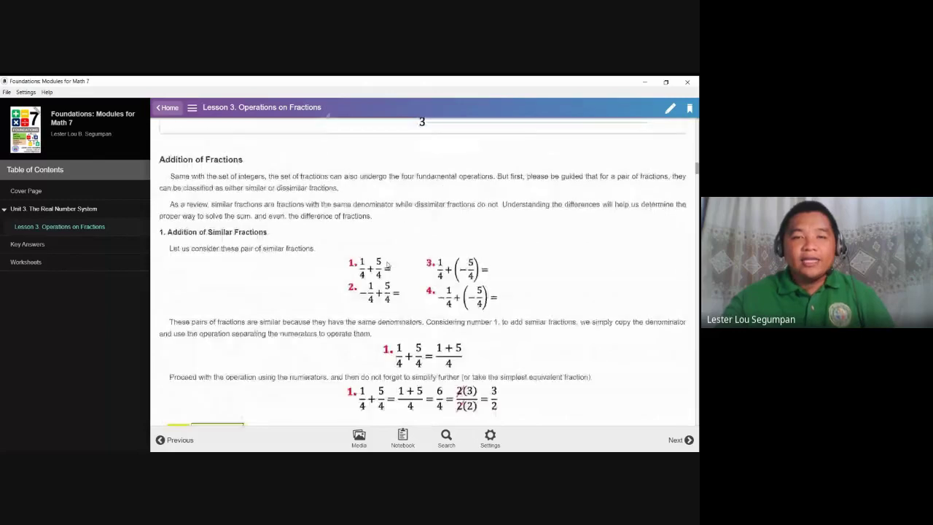
{"action": "scroll", "coordinate": [388, 265], "scroll_direction": "down", "scroll_amount": 15}
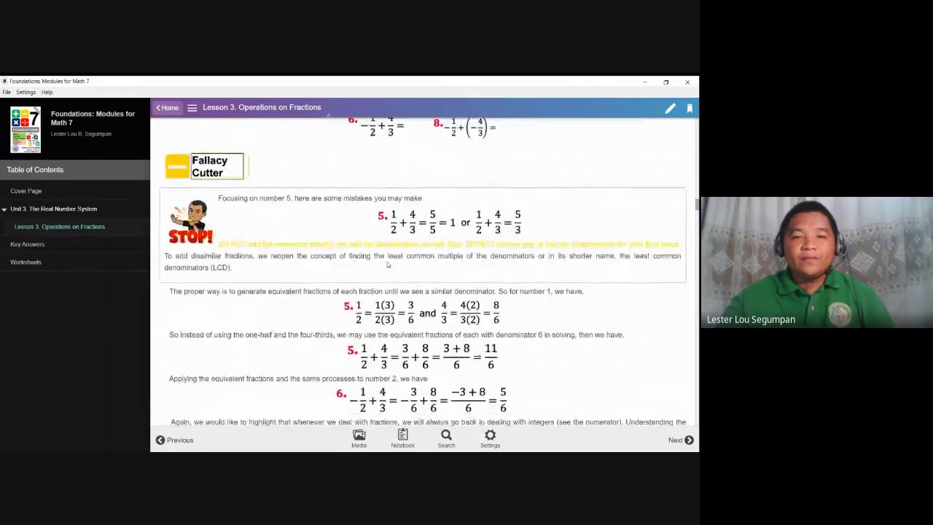
{"action": "scroll", "coordinate": [388, 266], "scroll_direction": "down", "scroll_amount": 15}
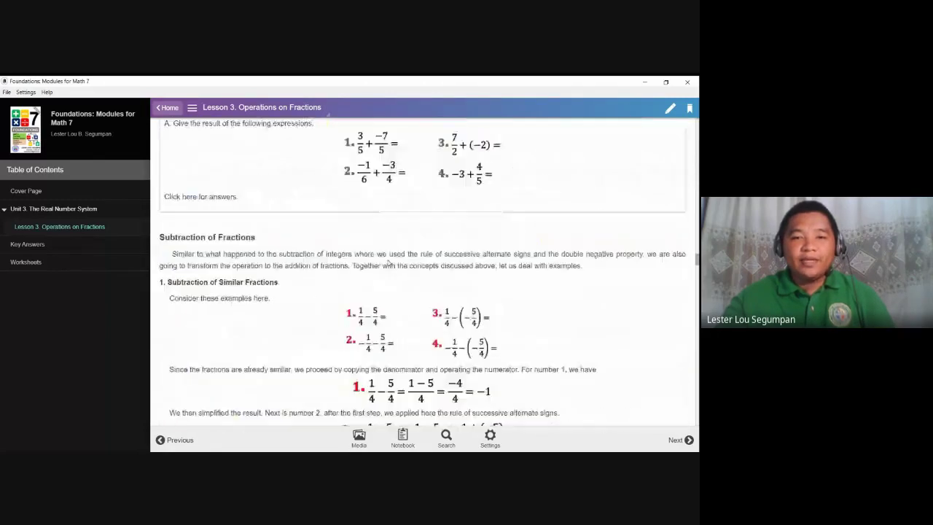
{"action": "scroll", "coordinate": [387, 263], "scroll_direction": "down", "scroll_amount": 15}
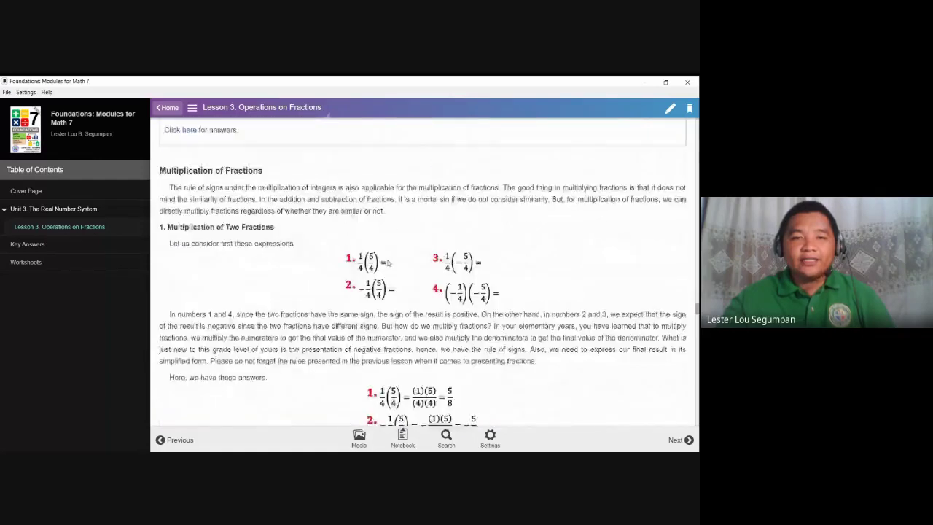
{"action": "scroll", "coordinate": [388, 263], "scroll_direction": "down", "scroll_amount": 15}
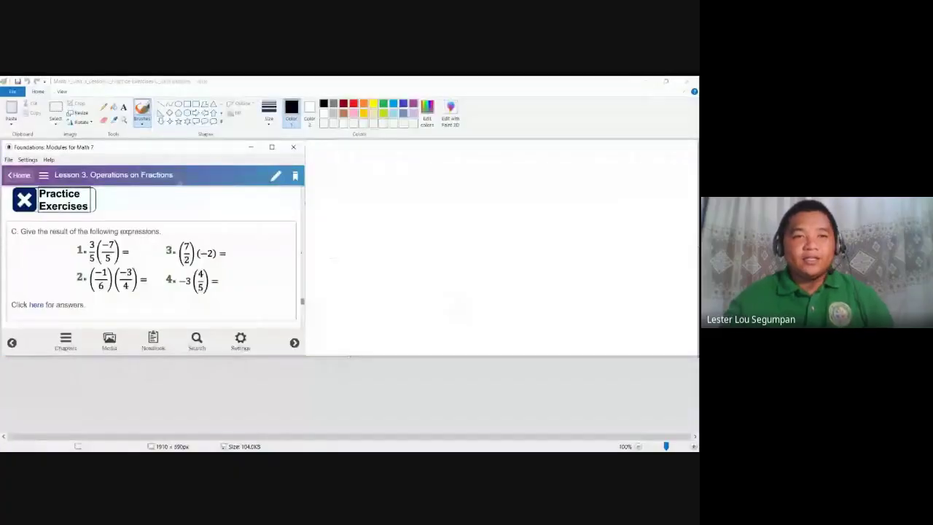
Add text labels C and 1 at the canvas's top-left
{"action": "left_click", "coordinate": [123, 107]}
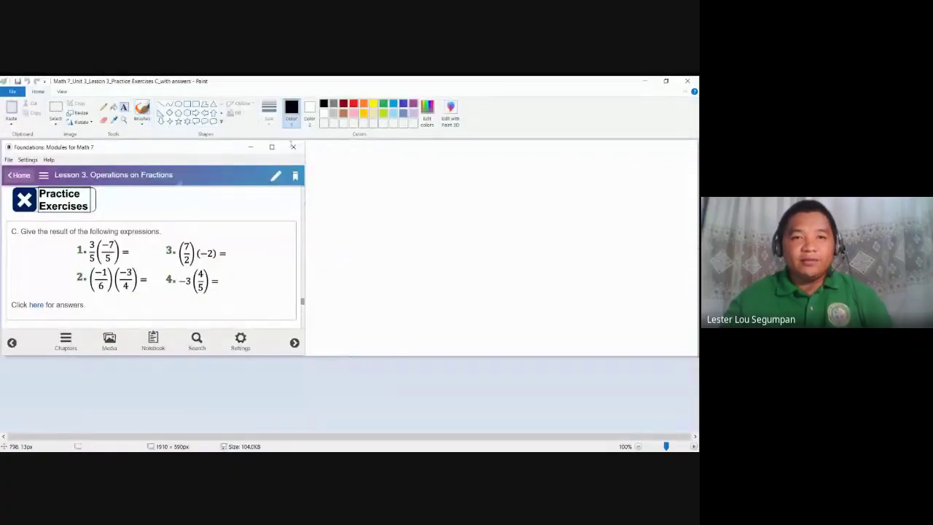
{"action": "left_click", "coordinate": [319, 145]}
{"action": "type", "text": "C"}
{"action": "left_click", "coordinate": [321, 176]}
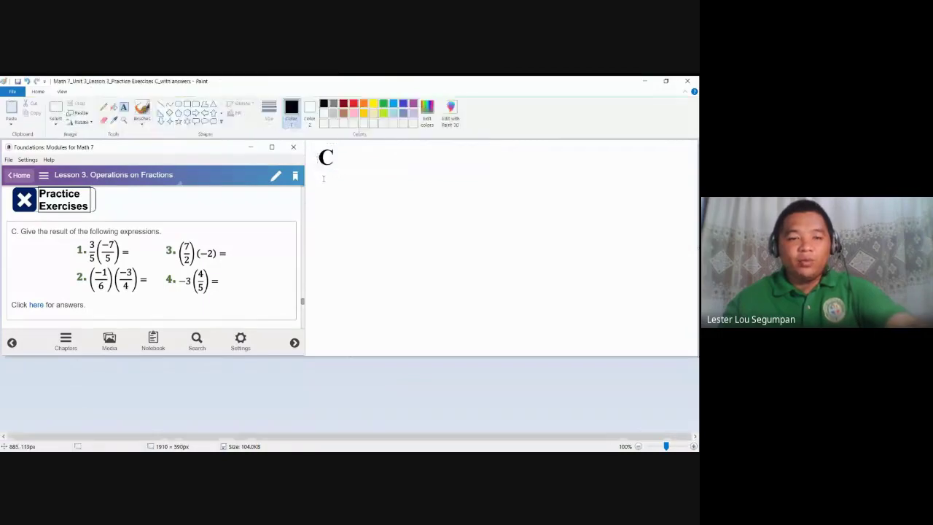
{"action": "left_click", "coordinate": [324, 167]}
{"action": "type", "text": "1"}
{"action": "left_click", "coordinate": [329, 268]}
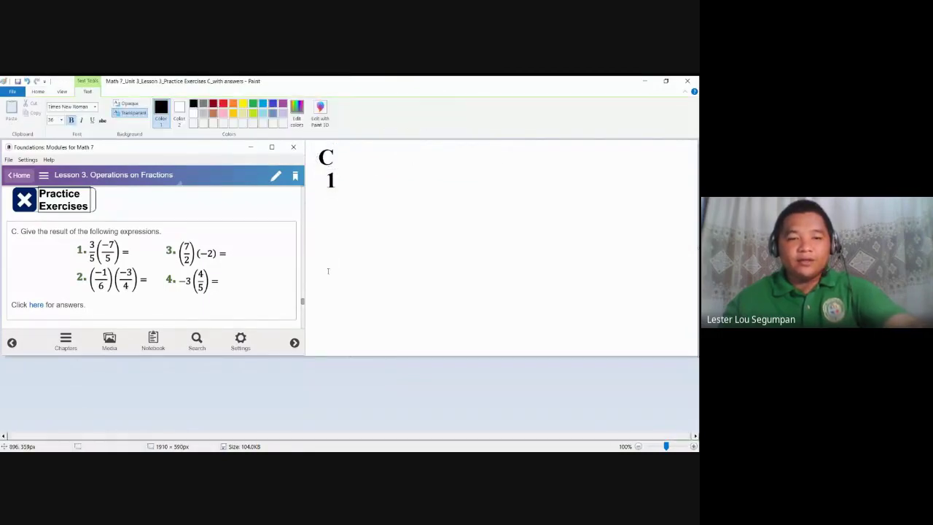
Add text labels 2, 3 and 4 to complete the answer grid
{"action": "left_click", "coordinate": [327, 257]}
{"action": "type", "text": "2"}
{"action": "left_click", "coordinate": [518, 192]}
{"action": "left_click", "coordinate": [519, 173]}
{"action": "type", "text": "3"}
{"action": "left_click", "coordinate": [523, 235]}
{"action": "left_click", "coordinate": [518, 256]}
{"action": "type", "text": "4"}
{"action": "left_click", "coordinate": [511, 325]}
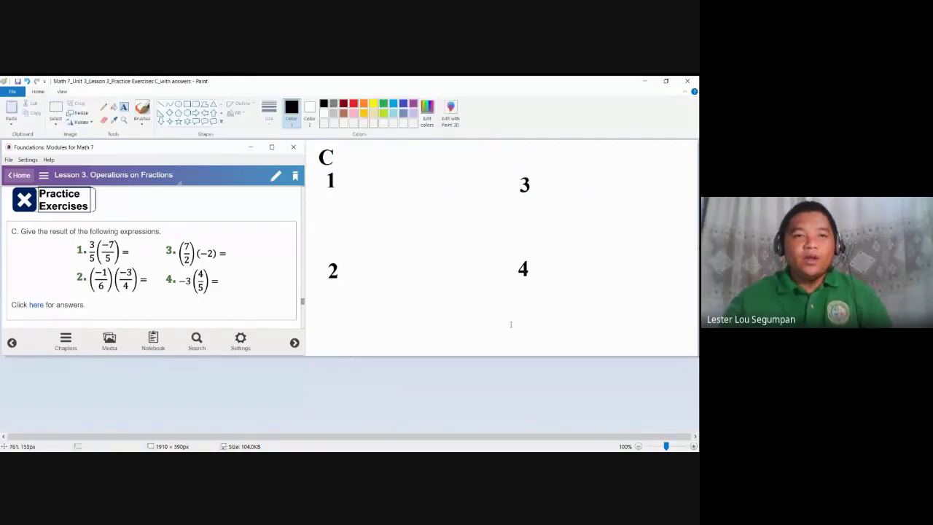
Move label 3 upward with a transparent selection so it lines up with label 1
{"action": "left_click", "coordinate": [56, 120]}
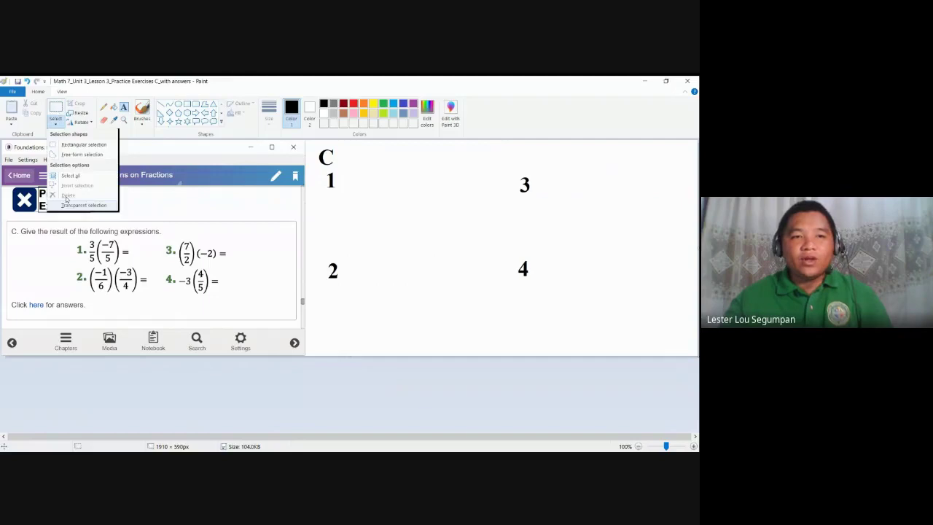
{"action": "left_click", "coordinate": [65, 203]}
{"action": "mouse_move", "coordinate": [502, 163]}
{"action": "left_mouse_down"}
{"action": "mouse_move", "coordinate": [557, 210]}
{"action": "mouse_move", "coordinate": [541, 191]}
{"action": "left_mouse_up"}
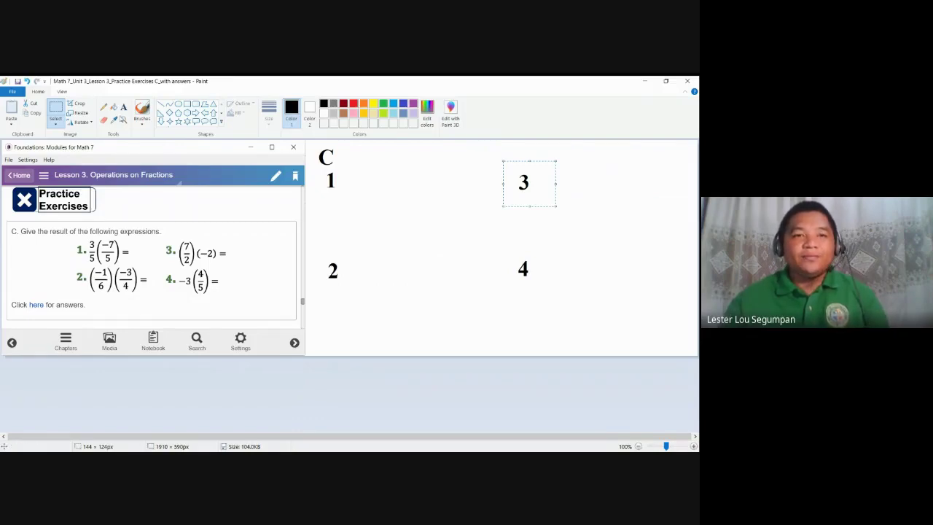
{"action": "left_click", "coordinate": [103, 106]}
Handwrite exercise 1, 3/5(-7/5), in red pencil and add green arrows at 3 and 5
{"action": "left_click", "coordinate": [269, 113]}
{"action": "left_click", "coordinate": [292, 177]}
{"action": "left_click", "coordinate": [354, 104]}
{"action": "left_click_drag", "start_coordinate": [353, 174], "coordinate": [353, 214]}
{"action": "mouse_move", "coordinate": [372, 174]}
{"action": "left_mouse_down"}
{"action": "mouse_move", "coordinate": [370, 214]}
{"action": "mouse_move", "coordinate": [377, 187]}
{"action": "mouse_move", "coordinate": [394, 178]}
{"action": "mouse_move", "coordinate": [395, 209]}
{"action": "left_mouse_up"}
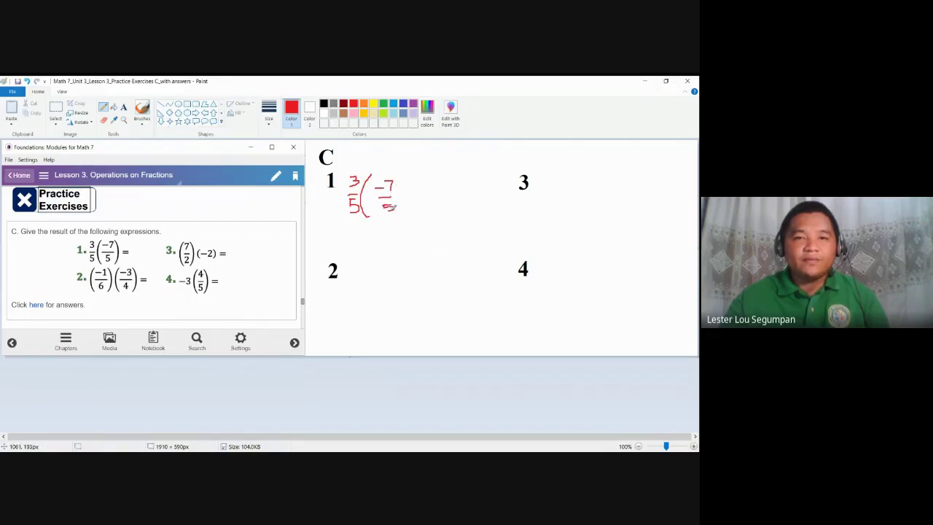
{"action": "left_click_drag", "start_coordinate": [403, 173], "coordinate": [406, 208]}
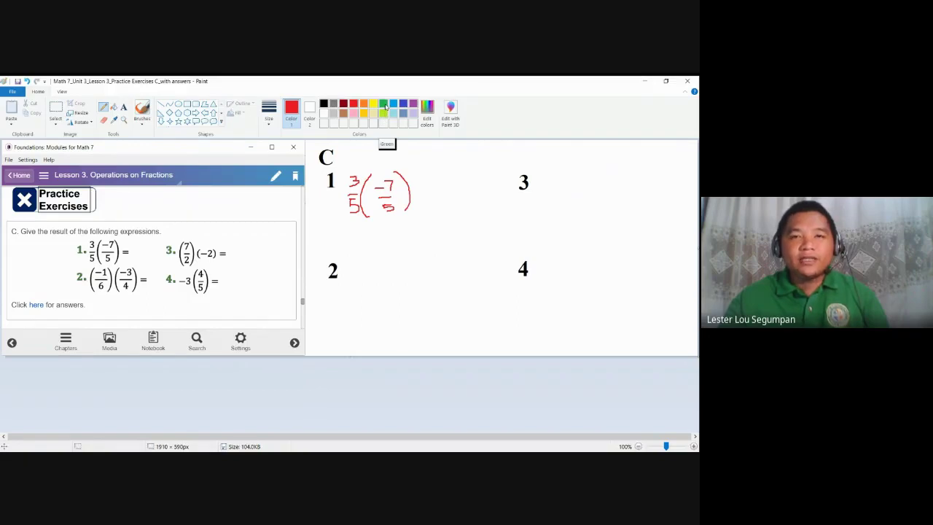
{"action": "left_click", "coordinate": [386, 106]}
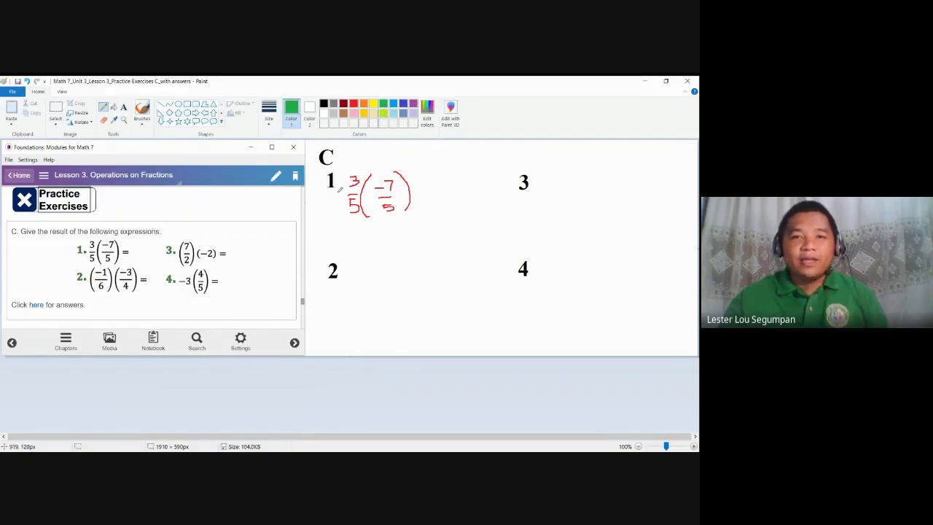
{"action": "mouse_move", "coordinate": [339, 177]}
{"action": "left_mouse_down"}
{"action": "mouse_move", "coordinate": [354, 182]}
{"action": "mouse_move", "coordinate": [346, 203]}
{"action": "left_mouse_up"}
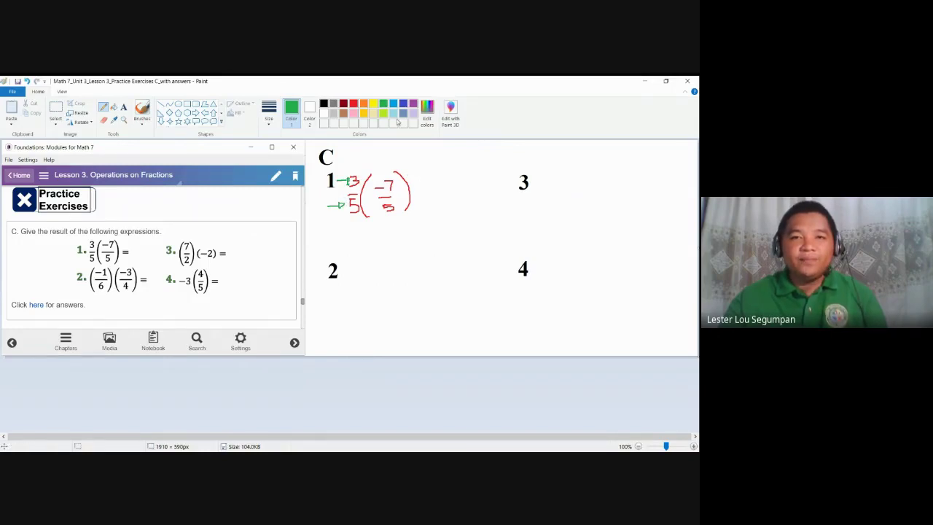
Write = 3(-7)/5(5) in red and loop both products in green
{"action": "left_click", "coordinate": [354, 104]}
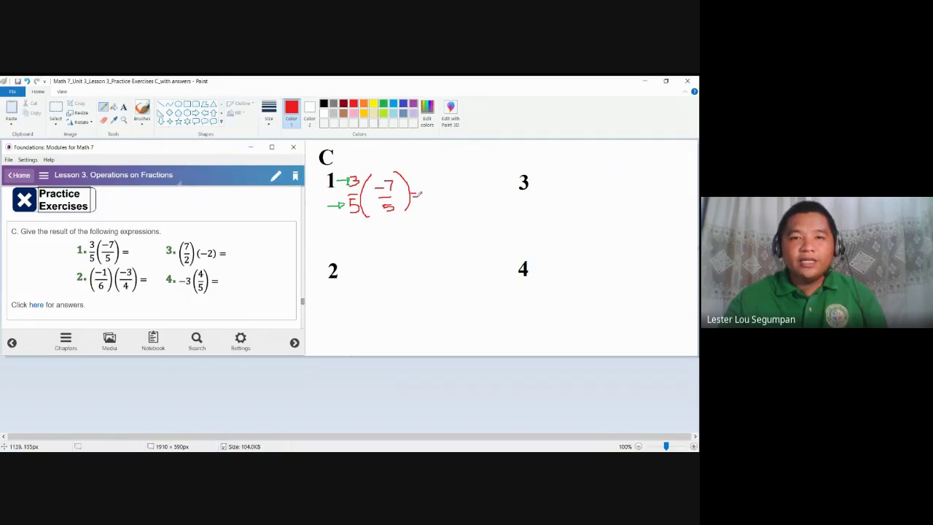
{"action": "mouse_move", "coordinate": [422, 177]}
{"action": "left_mouse_down"}
{"action": "mouse_move", "coordinate": [452, 174]}
{"action": "mouse_move", "coordinate": [453, 192]}
{"action": "mouse_move", "coordinate": [461, 188]}
{"action": "mouse_move", "coordinate": [429, 208]}
{"action": "mouse_move", "coordinate": [454, 202]}
{"action": "left_mouse_up"}
{"action": "left_click_drag", "start_coordinate": [458, 200], "coordinate": [463, 211]}
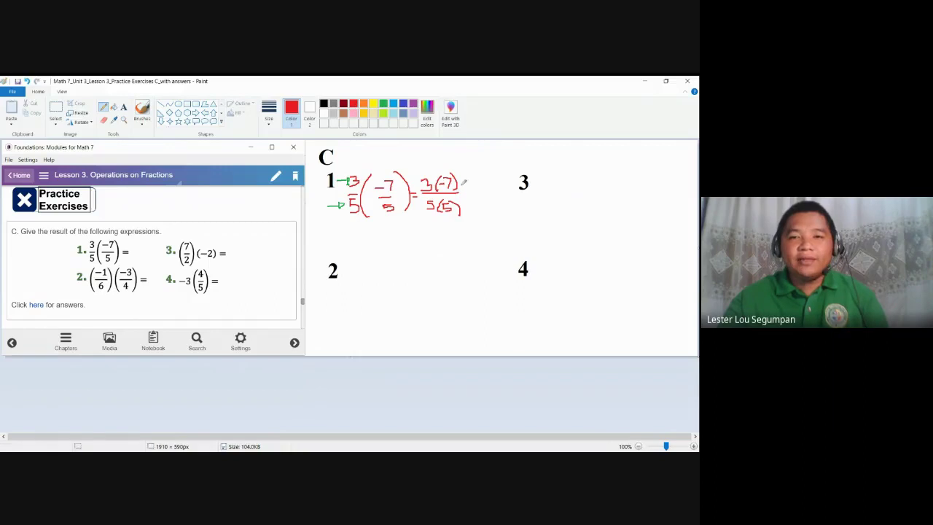
{"action": "left_click", "coordinate": [384, 103]}
{"action": "mouse_move", "coordinate": [466, 174]}
{"action": "left_mouse_down"}
{"action": "mouse_move", "coordinate": [418, 172]}
{"action": "mouse_move", "coordinate": [436, 191]}
{"action": "mouse_move", "coordinate": [463, 182]}
{"action": "mouse_move", "coordinate": [460, 204]}
{"action": "mouse_move", "coordinate": [437, 196]}
{"action": "mouse_move", "coordinate": [421, 206]}
{"action": "mouse_move", "coordinate": [461, 198]}
{"action": "left_mouse_up"}
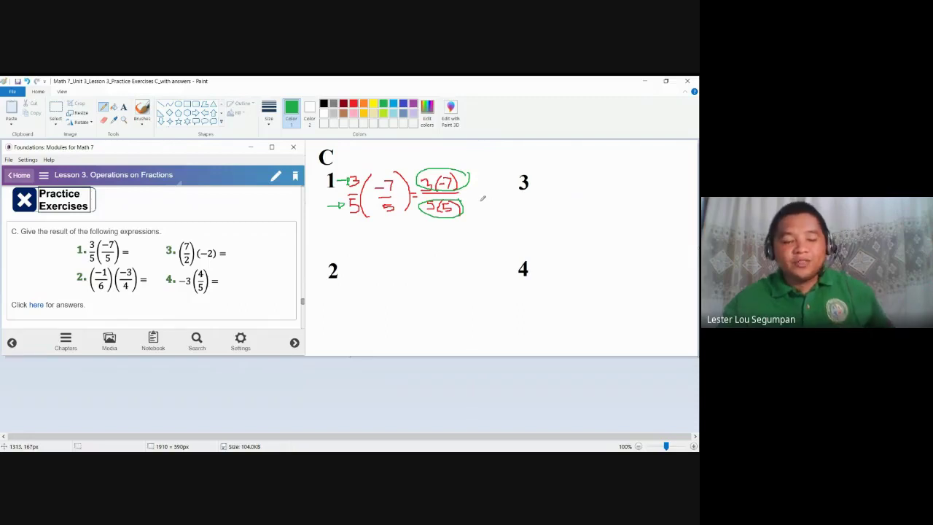
Undo the green loops and write = -21/25 in red below exercise 1
{"action": "key", "text": "ctrl+z"}
{"action": "key", "text": "ctrl+z"}
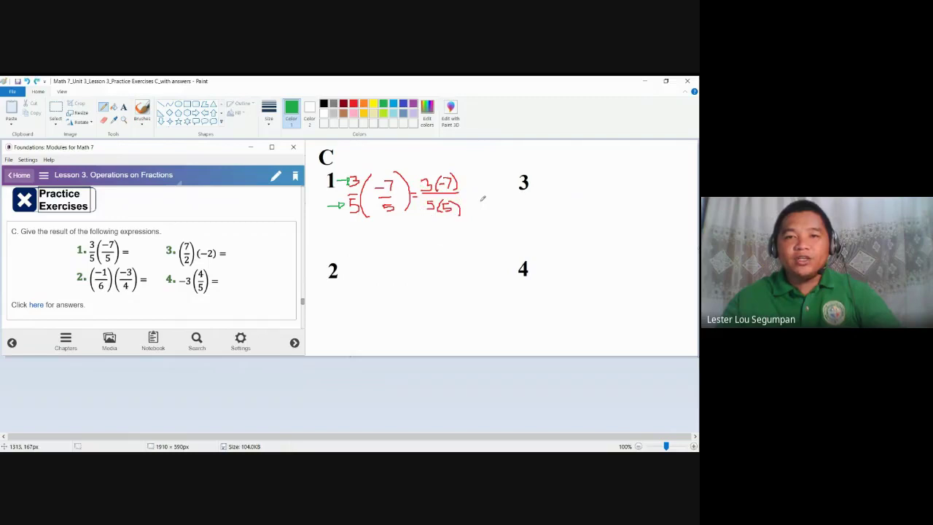
{"action": "left_click", "coordinate": [353, 105]}
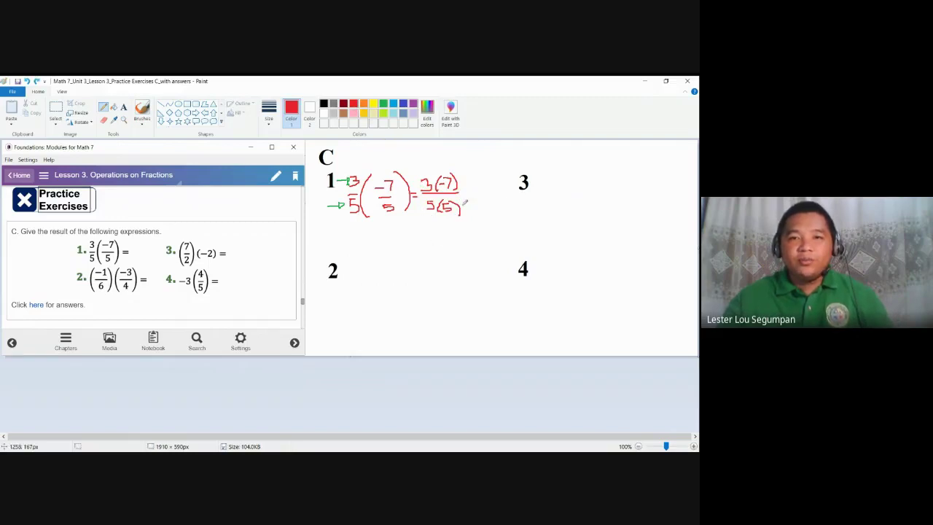
{"action": "left_click_drag", "start_coordinate": [411, 228], "coordinate": [423, 233]}
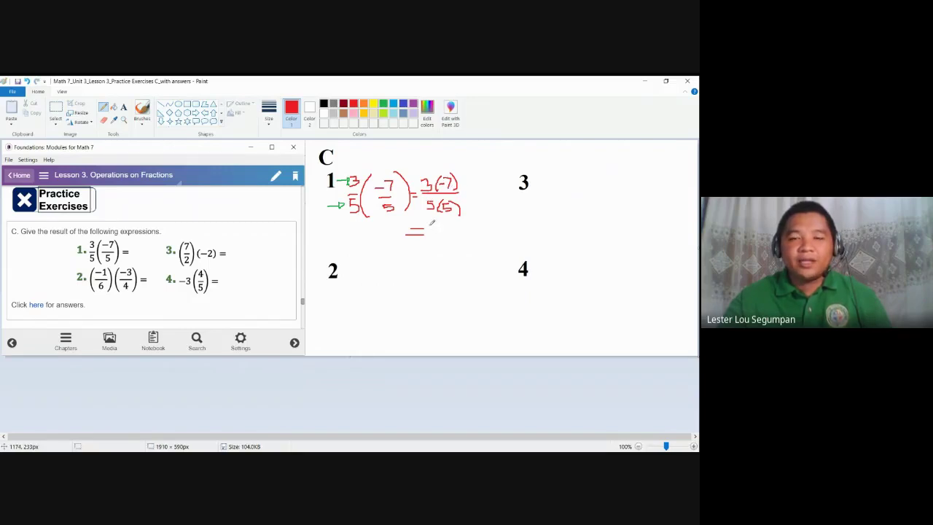
{"action": "mouse_move", "coordinate": [429, 225]}
{"action": "left_mouse_down"}
{"action": "mouse_move", "coordinate": [459, 230]}
{"action": "mouse_move", "coordinate": [435, 248]}
{"action": "mouse_move", "coordinate": [453, 244]}
{"action": "left_mouse_up"}
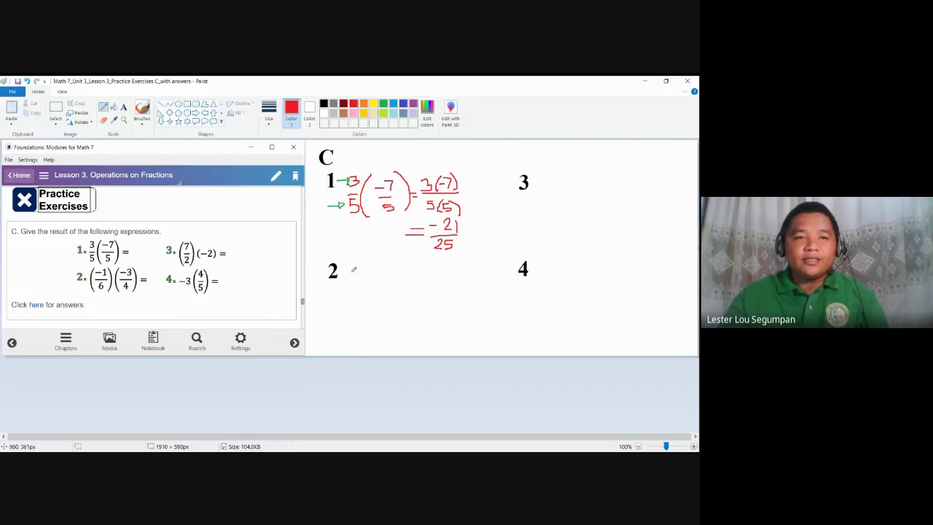
Write (-1/6)(-3/4) in red with green arrows, then work it to 3/24 = 3/3(8)
{"action": "mouse_move", "coordinate": [354, 261]}
{"action": "left_mouse_down"}
{"action": "mouse_move", "coordinate": [350, 288]}
{"action": "mouse_move", "coordinate": [364, 273]}
{"action": "mouse_move", "coordinate": [371, 289]}
{"action": "mouse_move", "coordinate": [385, 290]}
{"action": "mouse_move", "coordinate": [398, 274]}
{"action": "mouse_move", "coordinate": [412, 295]}
{"action": "left_mouse_up"}
{"action": "left_click", "coordinate": [384, 104]}
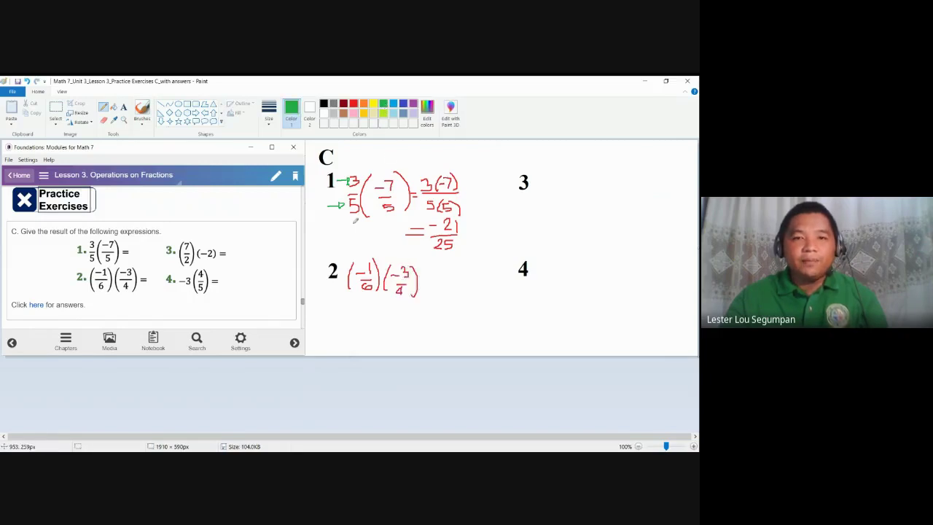
{"action": "mouse_move", "coordinate": [340, 267]}
{"action": "left_mouse_down"}
{"action": "mouse_move", "coordinate": [352, 265]}
{"action": "mouse_move", "coordinate": [337, 289]}
{"action": "left_mouse_up"}
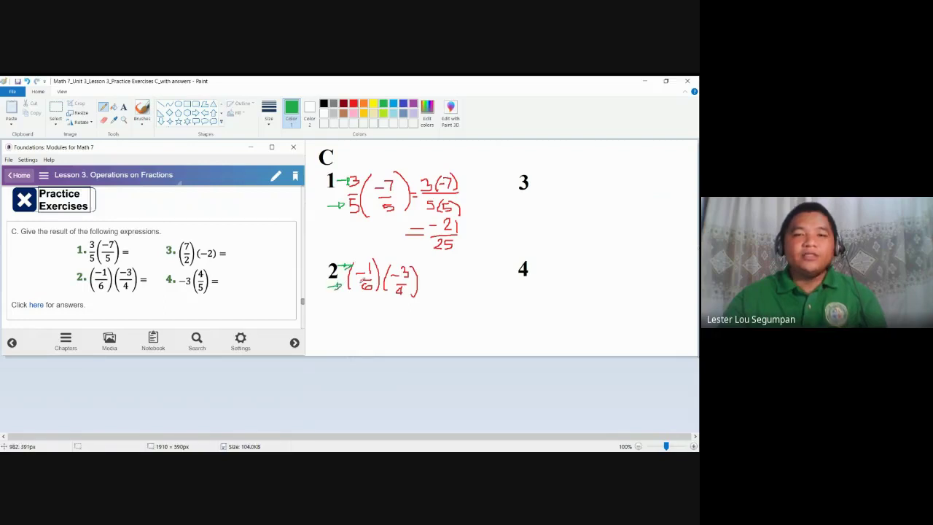
{"action": "left_click", "coordinate": [354, 104]}
{"action": "mouse_move", "coordinate": [421, 280]}
{"action": "left_mouse_down"}
{"action": "mouse_move", "coordinate": [438, 274]}
{"action": "mouse_move", "coordinate": [457, 285]}
{"action": "mouse_move", "coordinate": [440, 294]}
{"action": "mouse_move", "coordinate": [458, 299]}
{"action": "mouse_move", "coordinate": [482, 270]}
{"action": "mouse_move", "coordinate": [474, 279]}
{"action": "mouse_move", "coordinate": [486, 285]}
{"action": "mouse_move", "coordinate": [469, 298]}
{"action": "mouse_move", "coordinate": [483, 302]}
{"action": "left_mouse_up"}
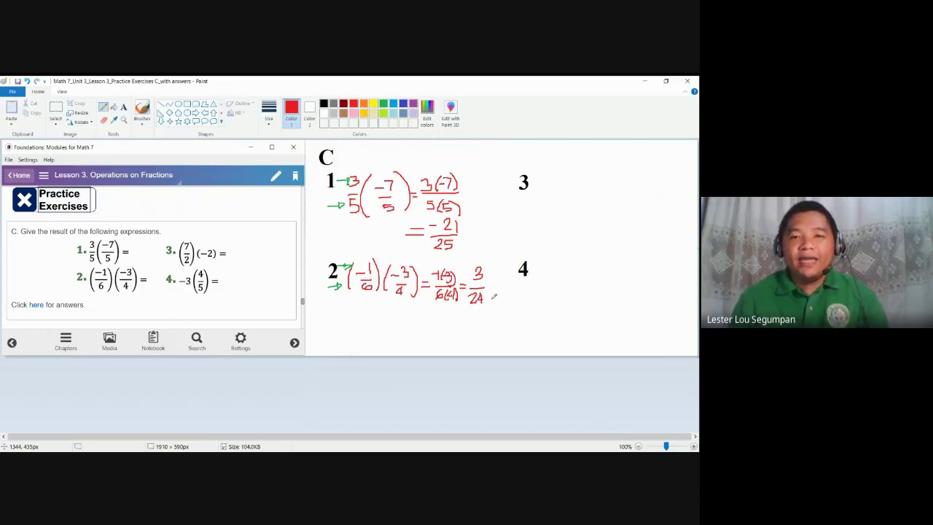
{"action": "mouse_move", "coordinate": [488, 285]}
{"action": "left_mouse_down"}
{"action": "mouse_move", "coordinate": [492, 291]}
{"action": "mouse_move", "coordinate": [510, 277]}
{"action": "mouse_move", "coordinate": [503, 284]}
{"action": "mouse_move", "coordinate": [514, 286]}
{"action": "mouse_move", "coordinate": [498, 297]}
{"action": "mouse_move", "coordinate": [507, 305]}
{"action": "mouse_move", "coordinate": [513, 293]}
{"action": "mouse_move", "coordinate": [519, 303]}
{"action": "left_mouse_up"}
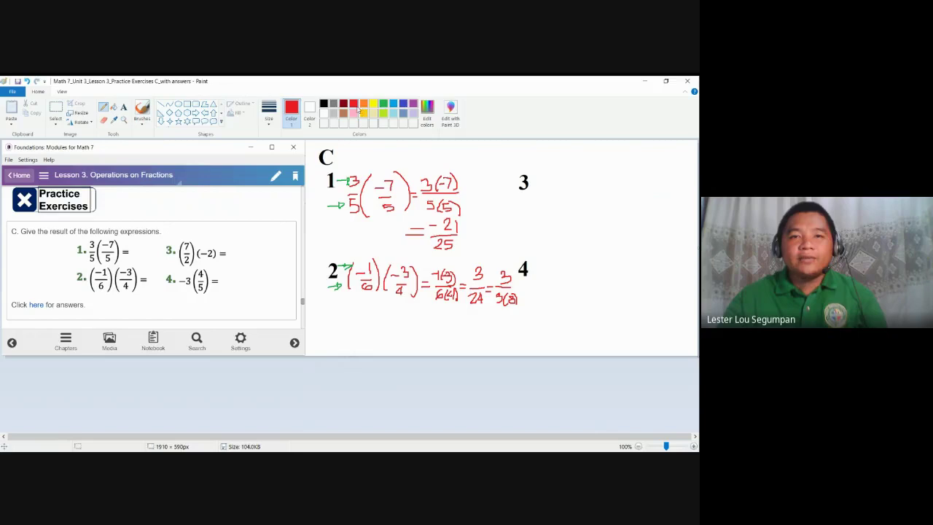
Cross out the common 3s in green and write the simplified answer = 1/8 in red
{"action": "left_click", "coordinate": [383, 103]}
{"action": "left_click_drag", "start_coordinate": [509, 262], "coordinate": [498, 312]}
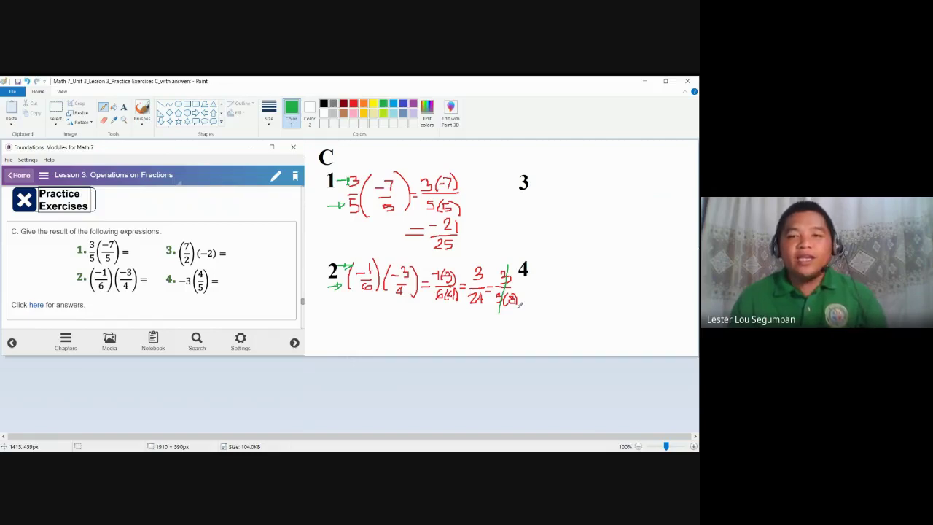
{"action": "left_click", "coordinate": [353, 103]}
{"action": "mouse_move", "coordinate": [515, 271]}
{"action": "left_mouse_down"}
{"action": "mouse_move", "coordinate": [522, 283]}
{"action": "mouse_move", "coordinate": [519, 272]}
{"action": "left_mouse_up"}
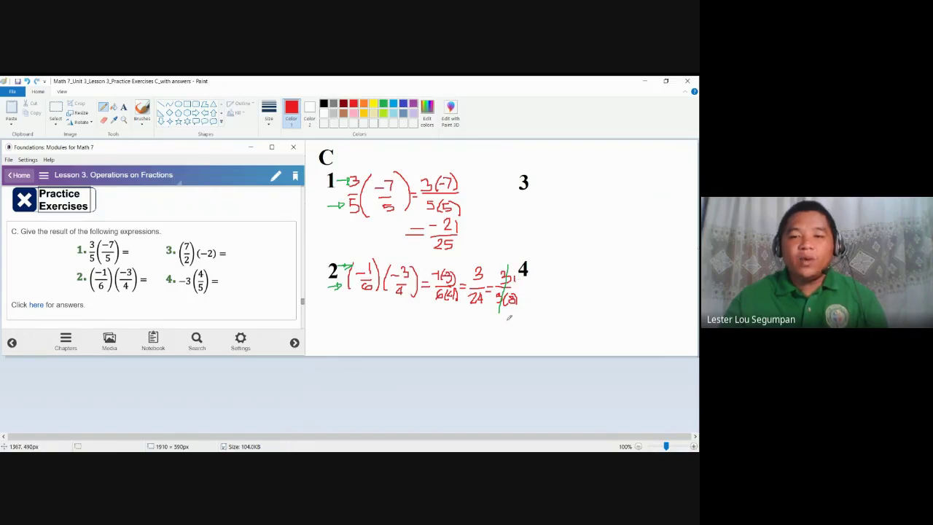
{"action": "left_click_drag", "start_coordinate": [469, 321], "coordinate": [477, 320]}
{"action": "left_click_drag", "start_coordinate": [470, 324], "coordinate": [491, 328]}
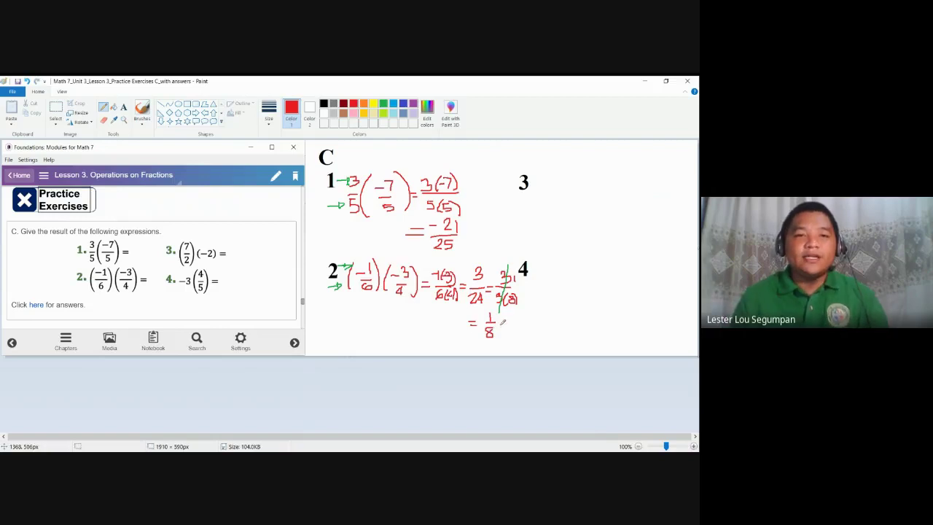